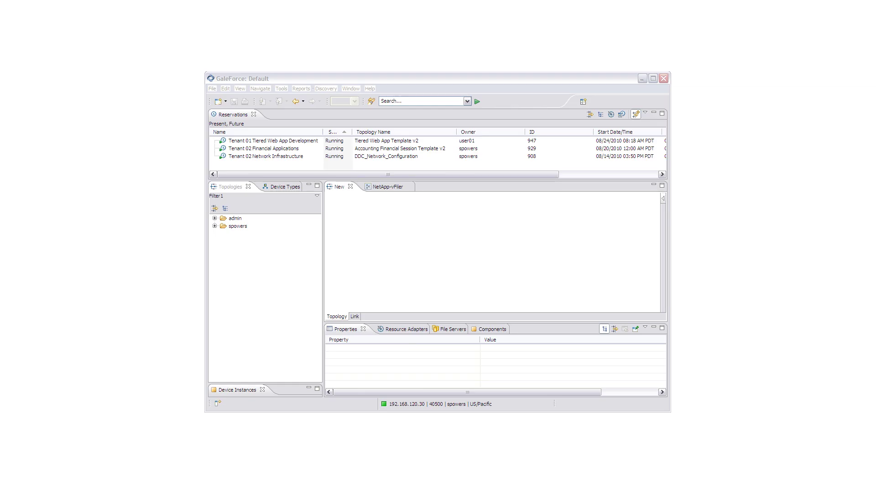
Show reservations as a Gantt timeline with full topology names, and expand the Virtual device types
click(622, 115)
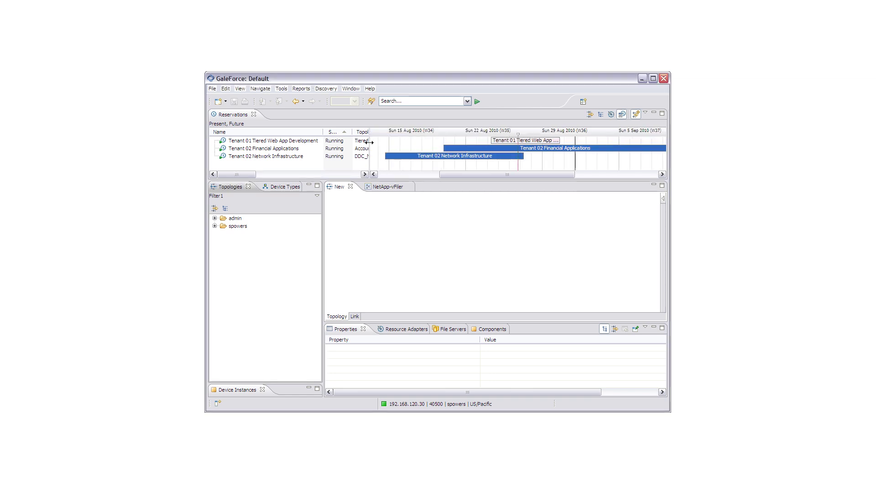
drag(370, 142, 434, 142)
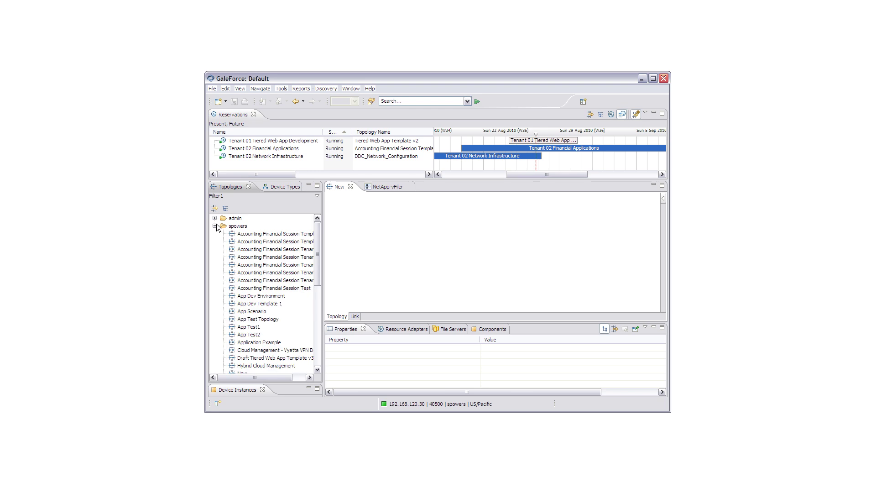
click(281, 191)
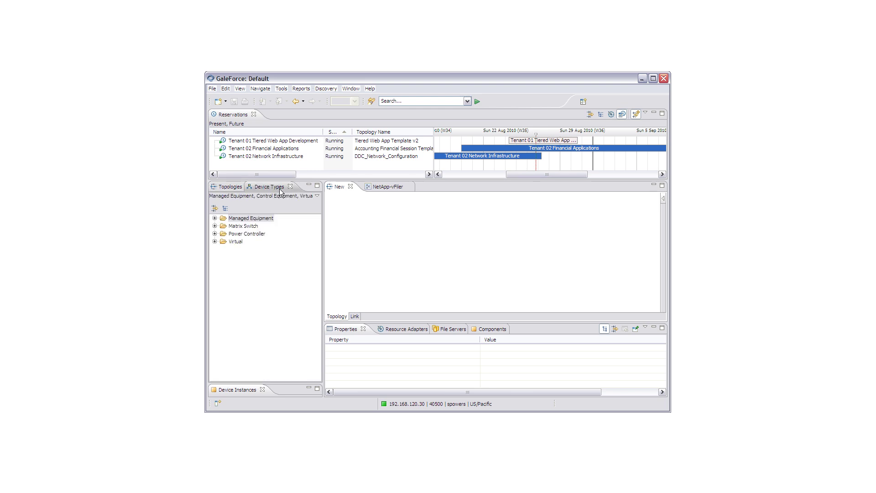
click(215, 242)
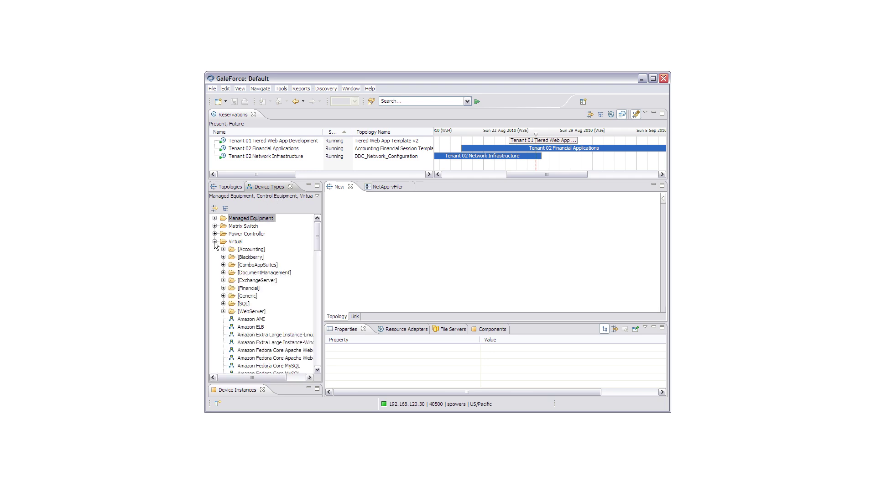
Place an Oracle_11g device from SQL and attach the Windows_2008_Enterprise_64-bit SQL image file
click(224, 303)
drag(250, 312, 392, 235)
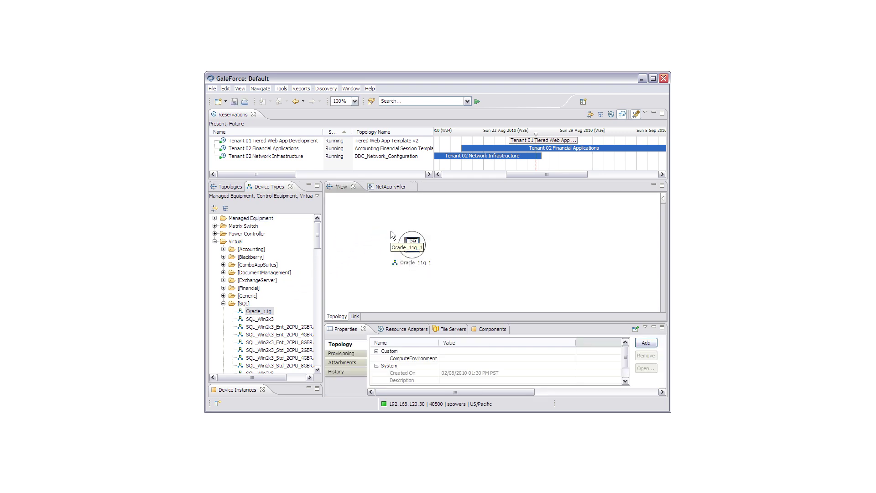
click(407, 241)
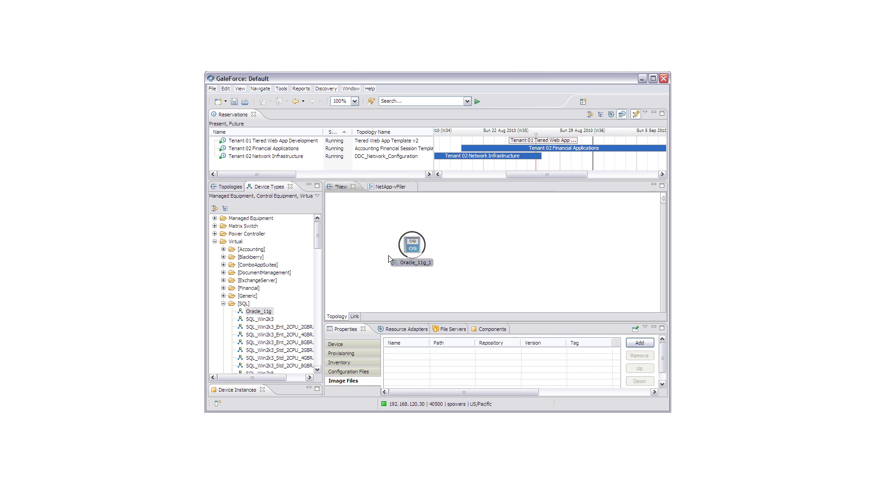
click(640, 342)
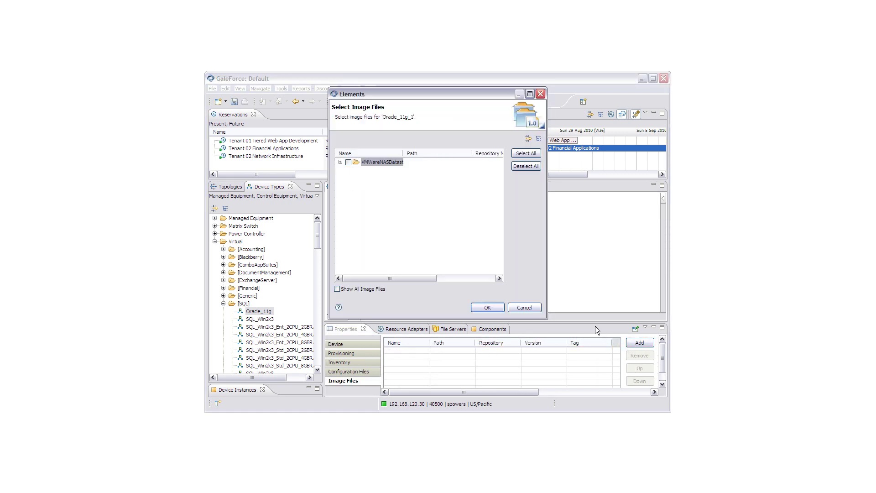
click(340, 162)
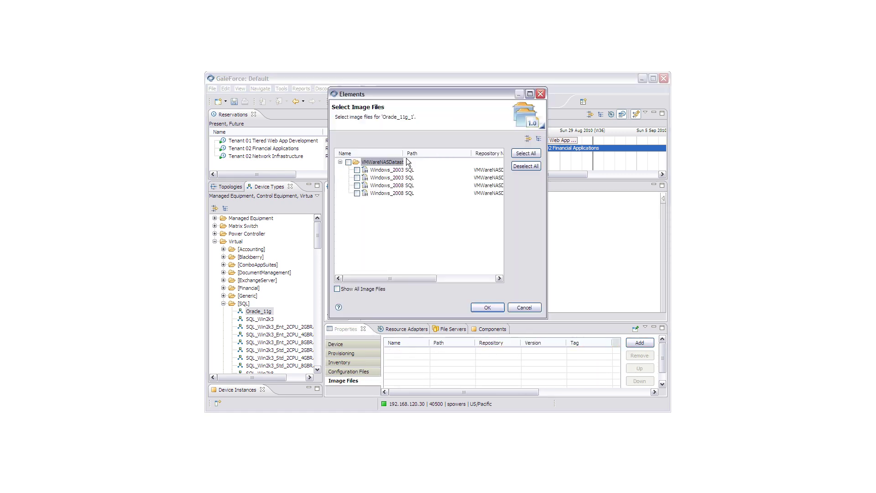
drag(414, 154, 457, 154)
click(357, 193)
click(487, 308)
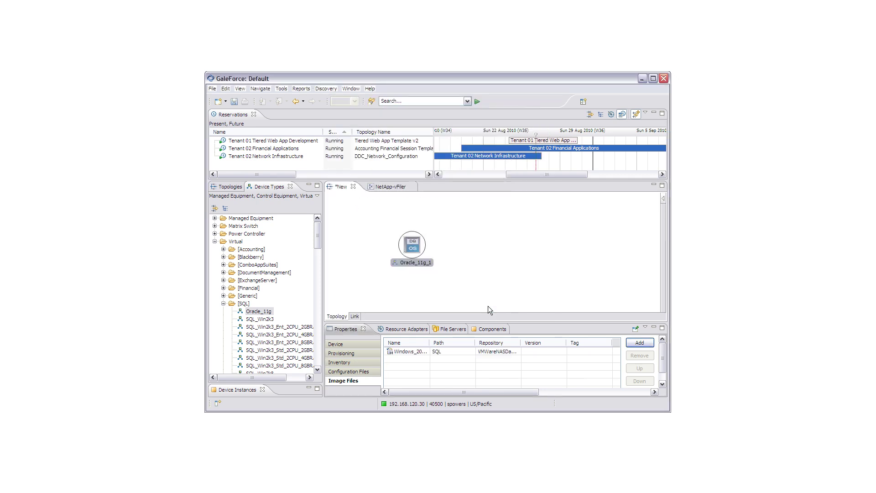
click(497, 242)
Attach a screenshot as the topology's default rendering
right_click(497, 242)
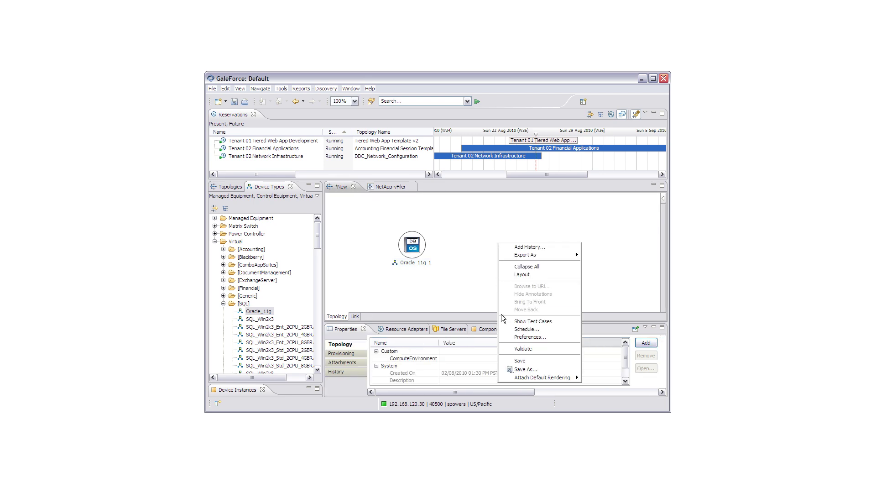
mouse_move(521, 379)
click(486, 377)
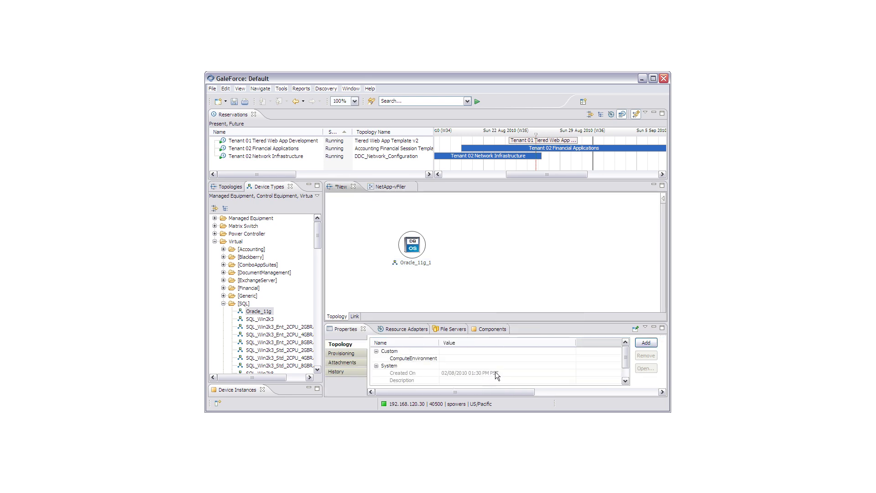
Save the topology as 'Oracle 11g Windows 2008' with description 'Oracle VM deployment on Windows'
right_click(428, 208)
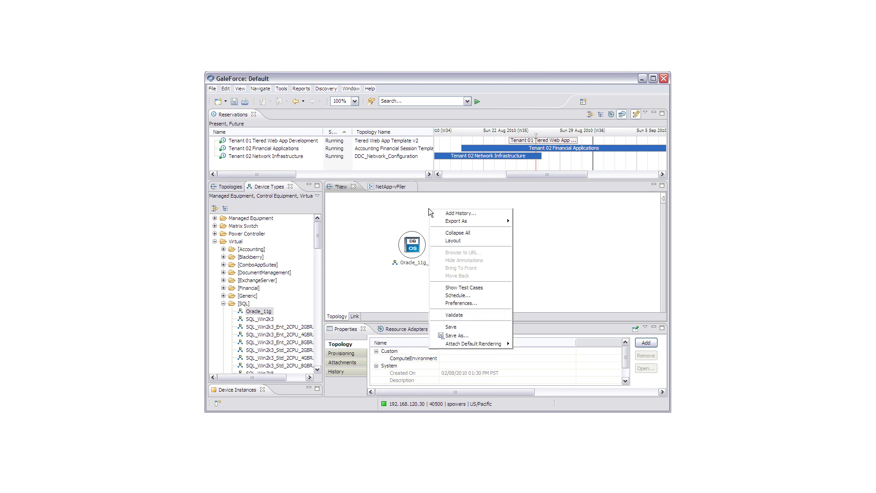
click(457, 336)
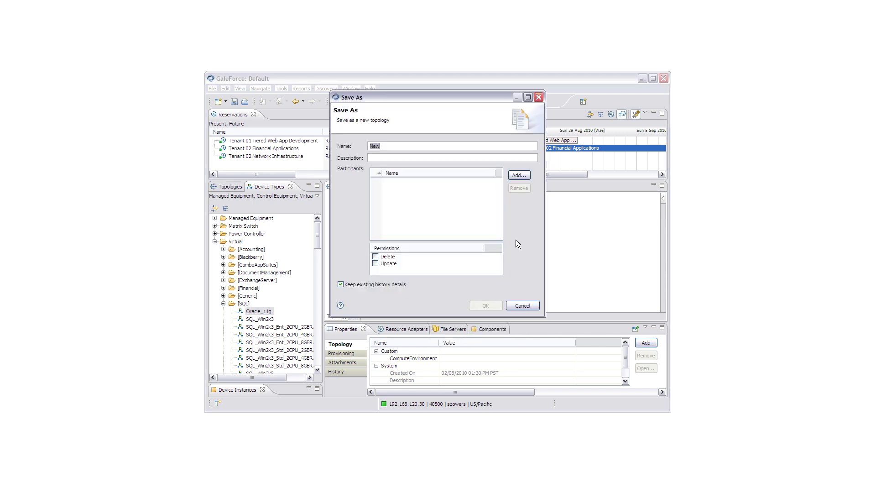
text(Oracle 11g Windows 2008)
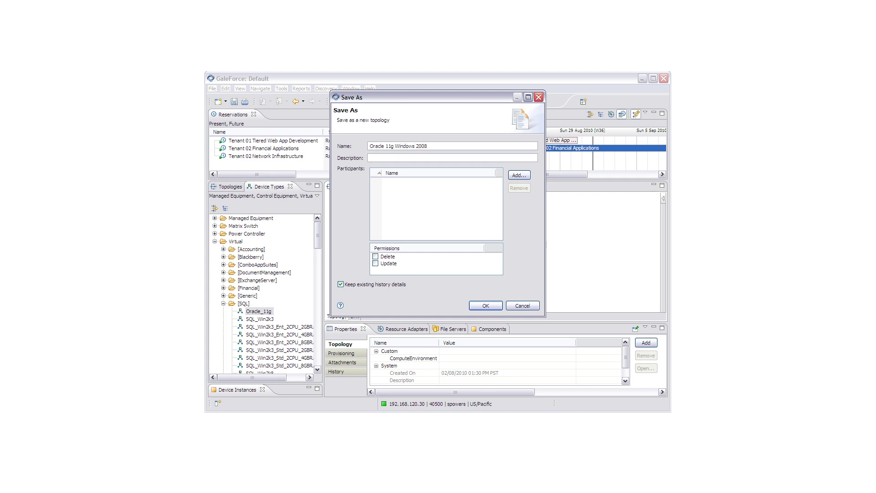
click(381, 157)
text(Oracle VM deployment on Windows)
Add a tenant and a user as participants, save, and switch to the web portal
click(519, 175)
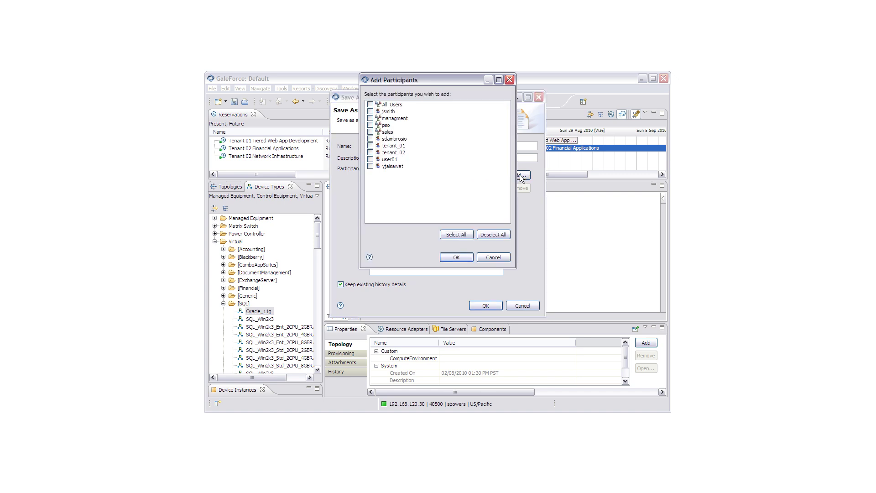
click(371, 145)
click(370, 159)
click(456, 257)
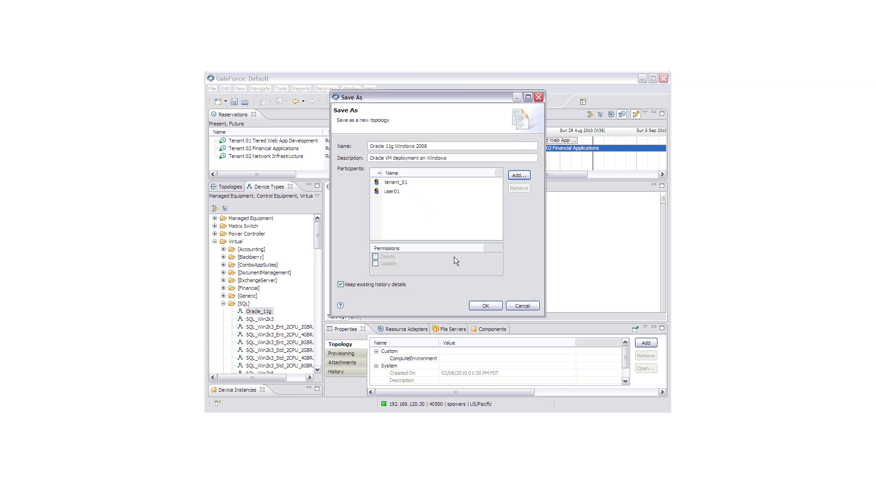
click(477, 304)
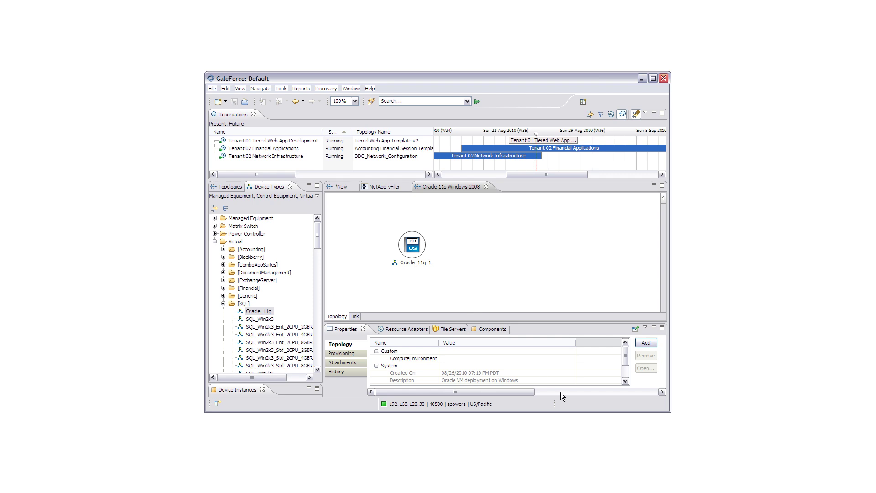
key(alt+Tab)
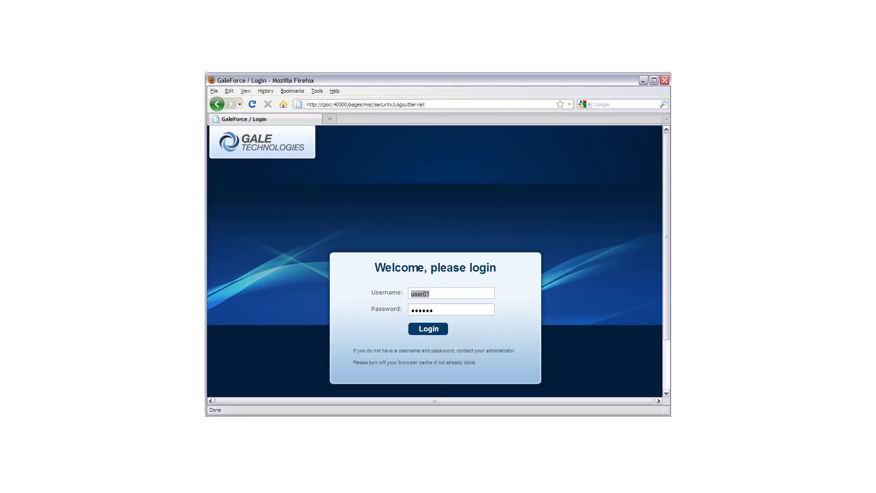
Log in and sort the Library by import date, newest first
click(438, 331)
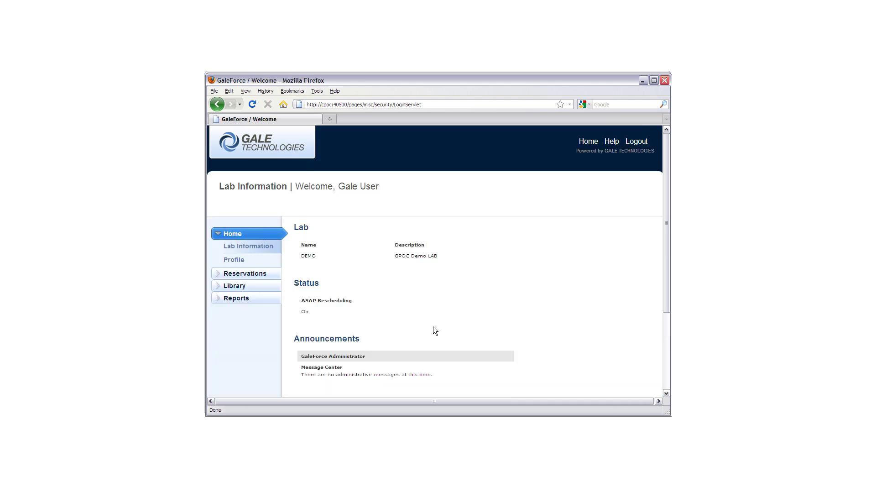
click(267, 291)
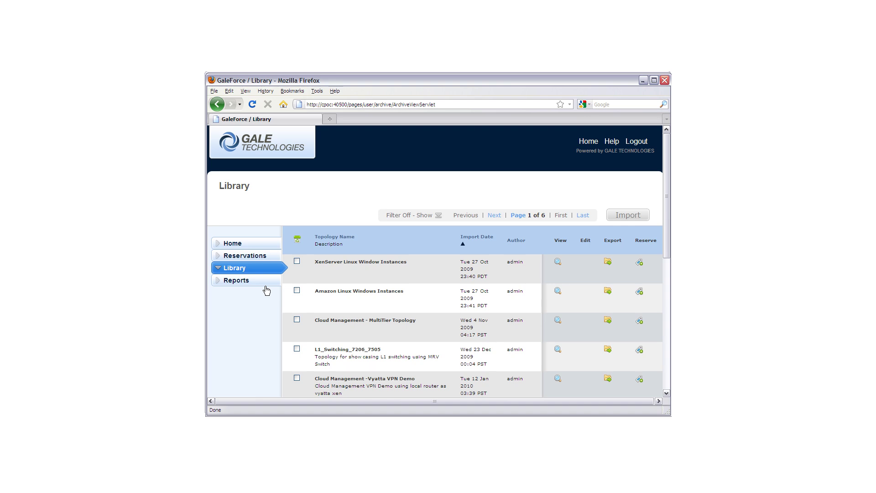
click(482, 241)
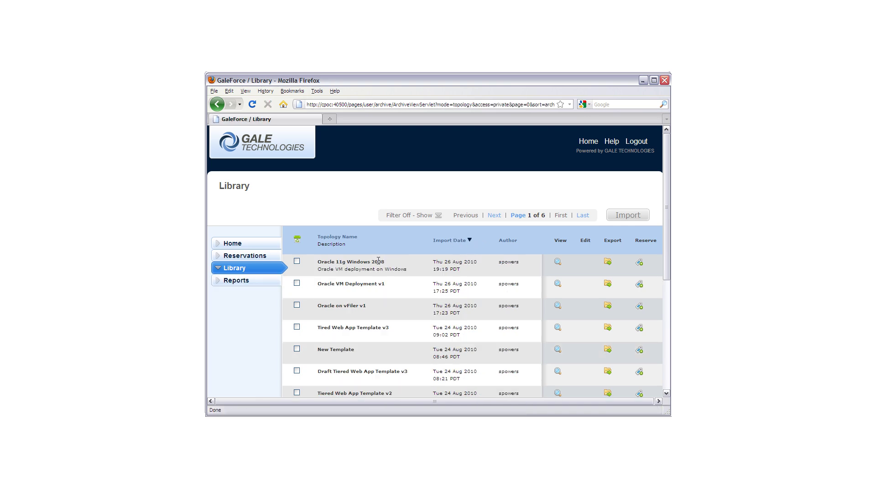
Review the Oracle 11g Windows 2008 report's Resources - Summary, then close the report
click(558, 262)
scroll(443, 273, down, 10)
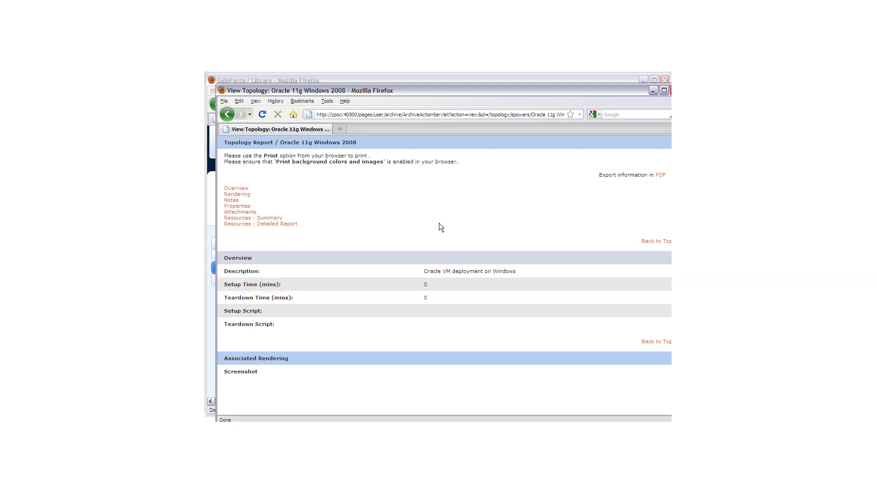
click(272, 218)
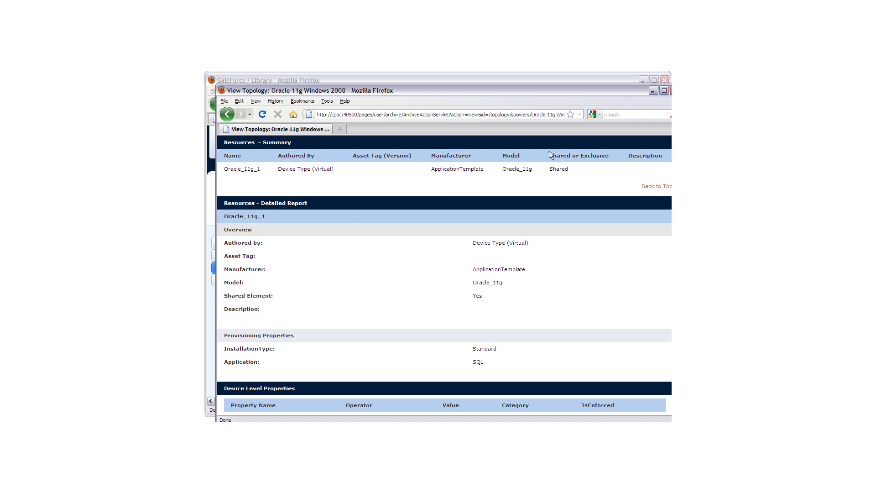
click(652, 90)
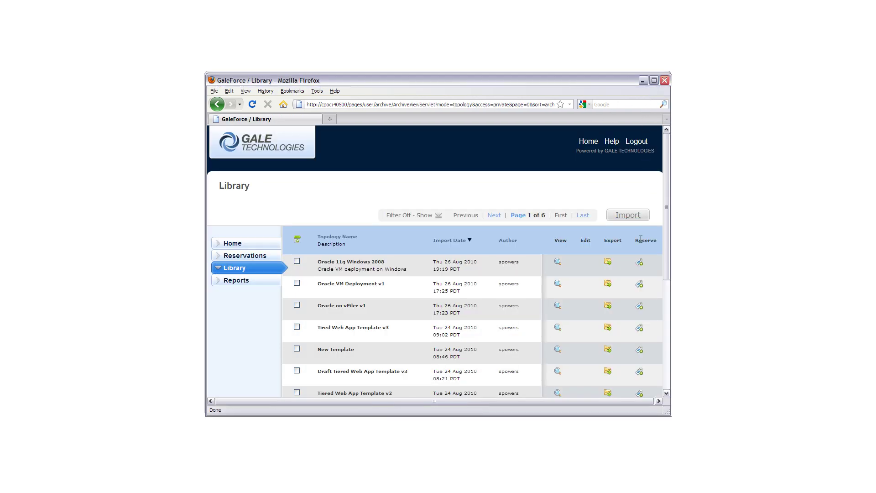
Reserve Oracle 11g Windows 2008 for 5 days and 0 hours and schedule a time slot
click(640, 264)
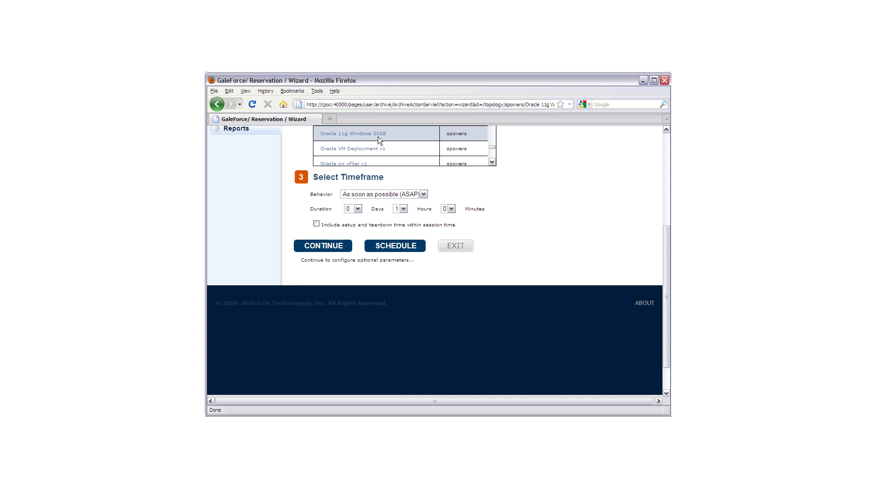
click(356, 209)
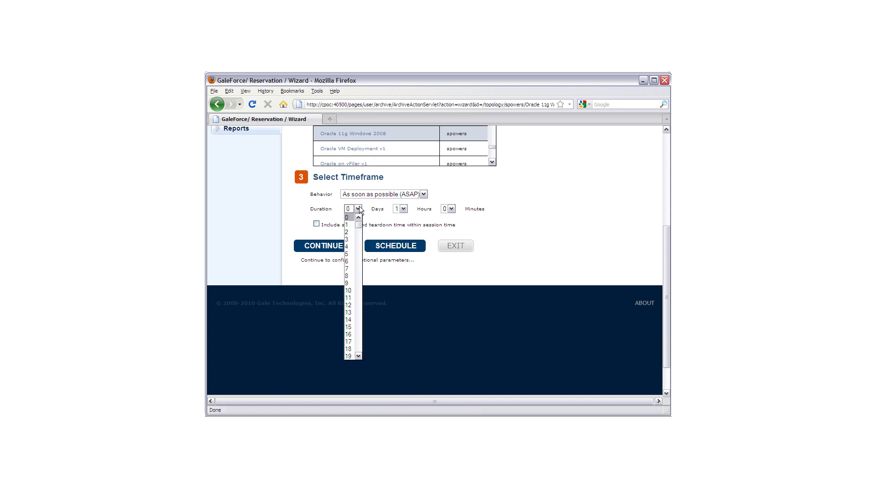
click(349, 254)
click(403, 209)
click(397, 217)
click(395, 246)
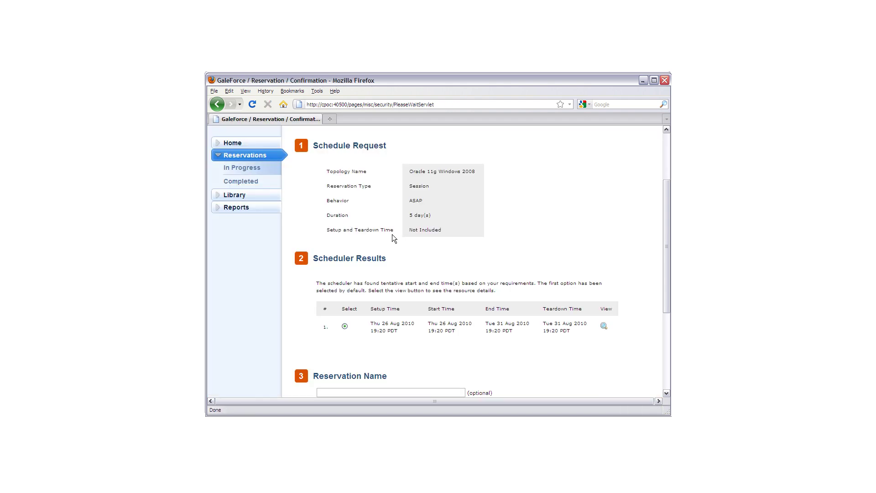
Name the reservation 'Oracle Deployment' and confirm it
click(372, 393)
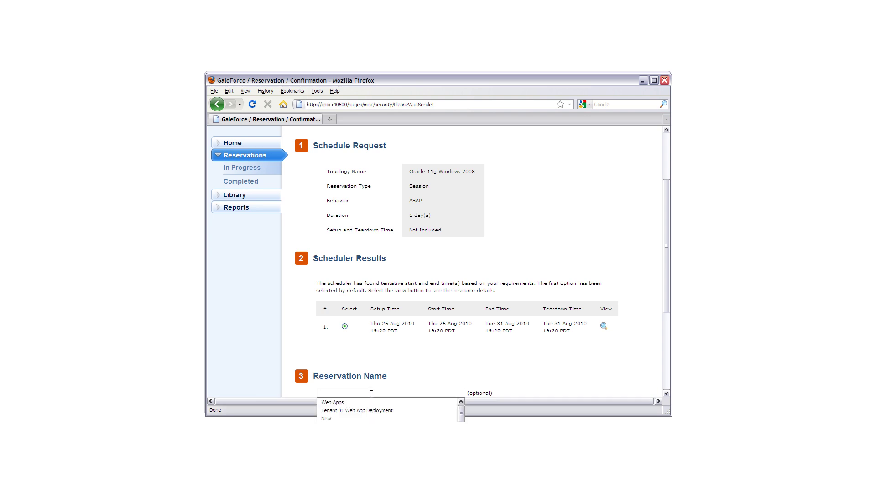
text(Ora)
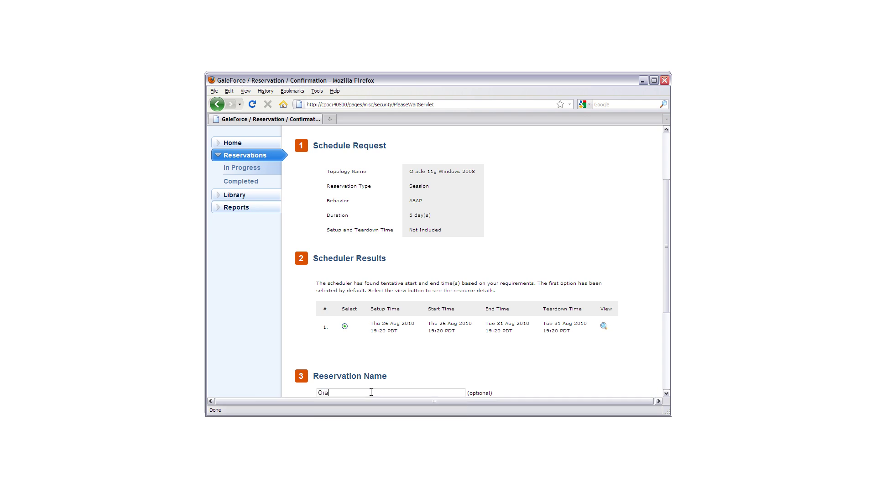
text(cle Deployment)
drag(663, 302, 663, 345)
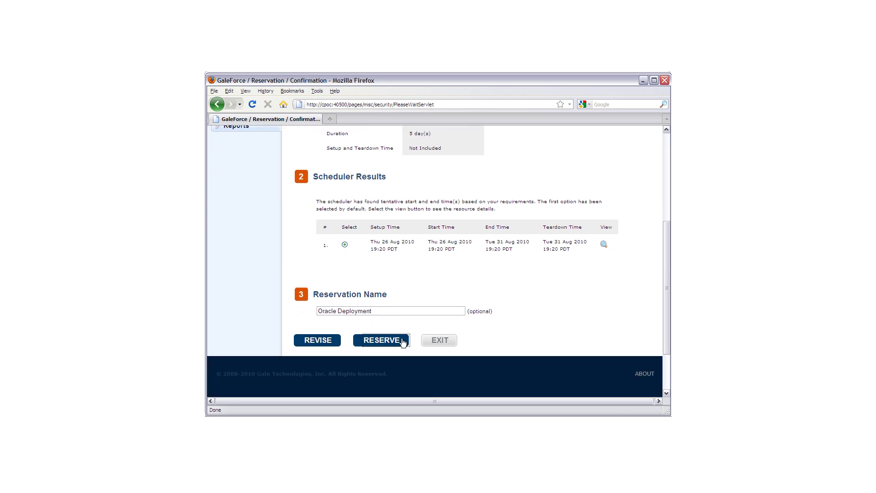
click(381, 340)
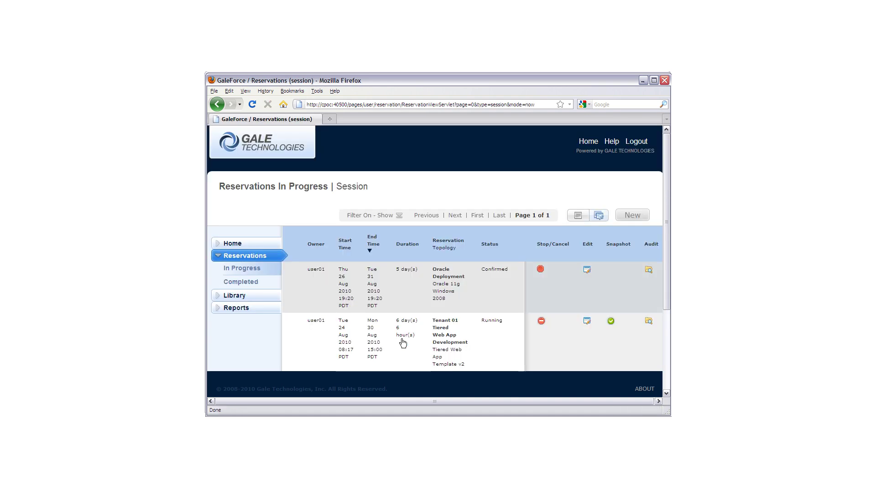